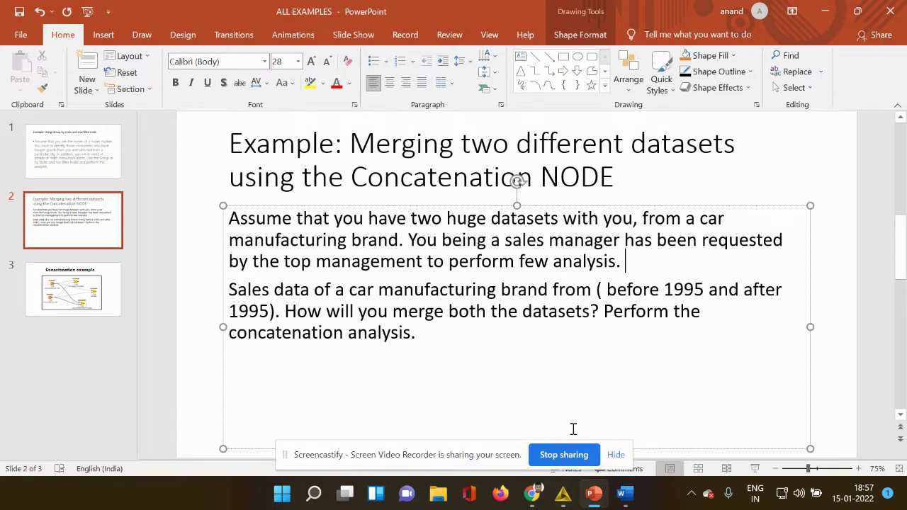
Switch from the PowerPoint concatenation slide to the empty KNIME_project4 workflow
left_click(563, 493)
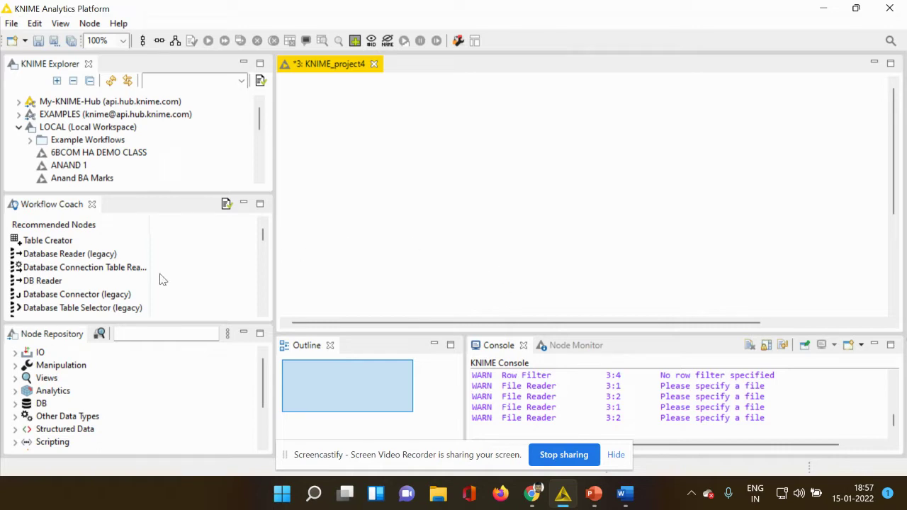
Search the Node Repository for 'file' and place a File Reader node near the canvas's upper left
left_click(151, 333)
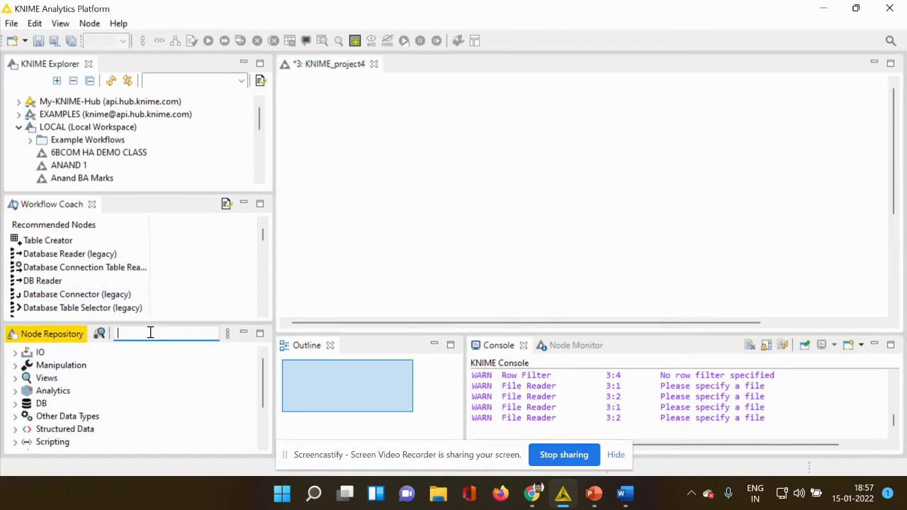
type("file")
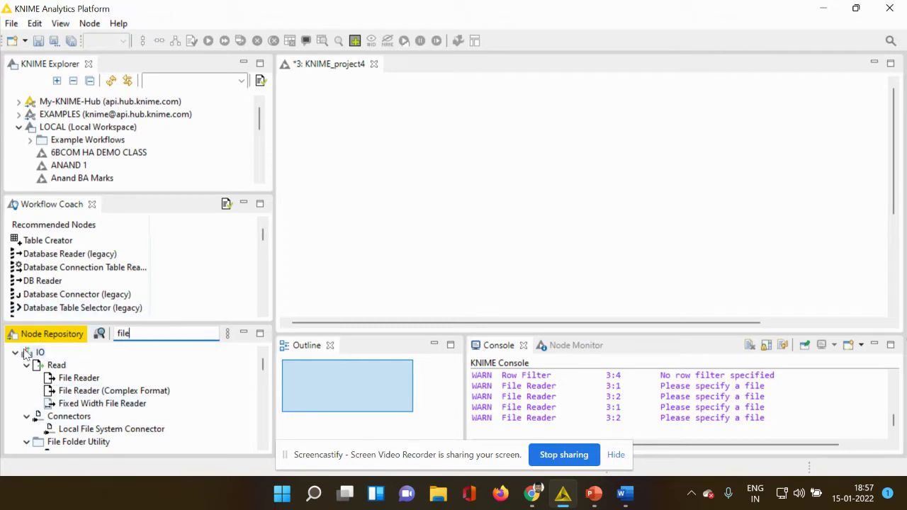
left_click_drag(79, 377, 350, 179)
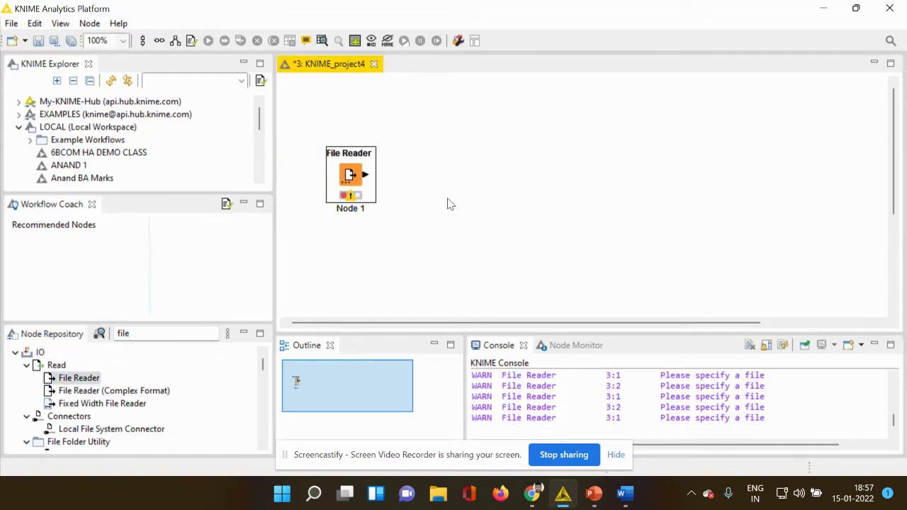
left_click(447, 204)
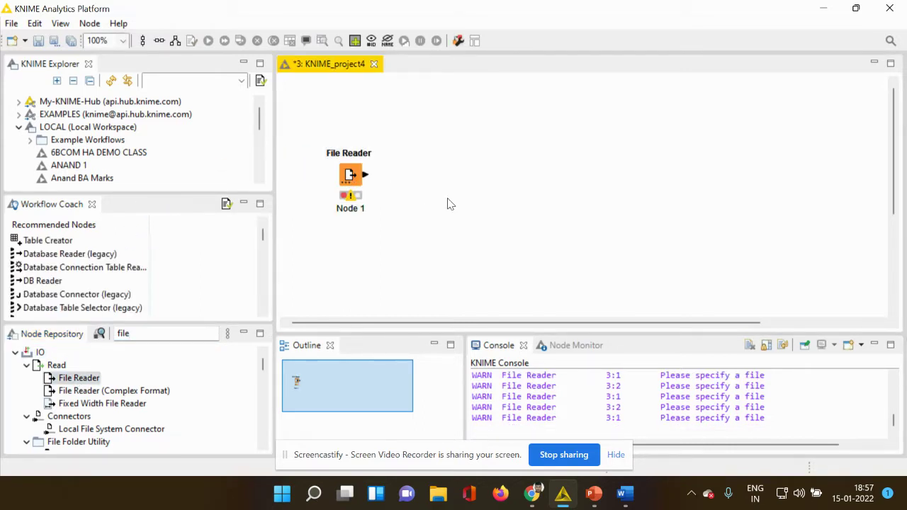
left_click_drag(355, 182, 360, 153)
Relabel the first File Reader from Node 1 to 'Pre 1995'
left_click(352, 181)
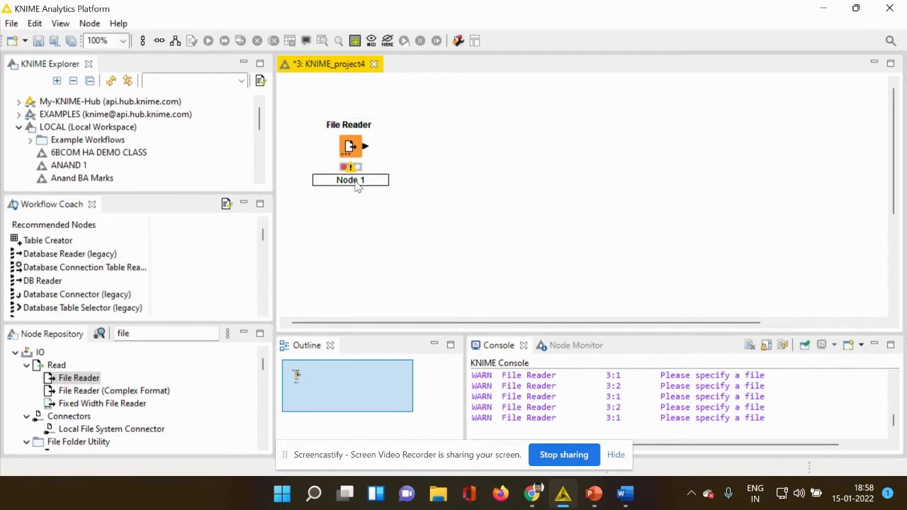
key("BackSpace")
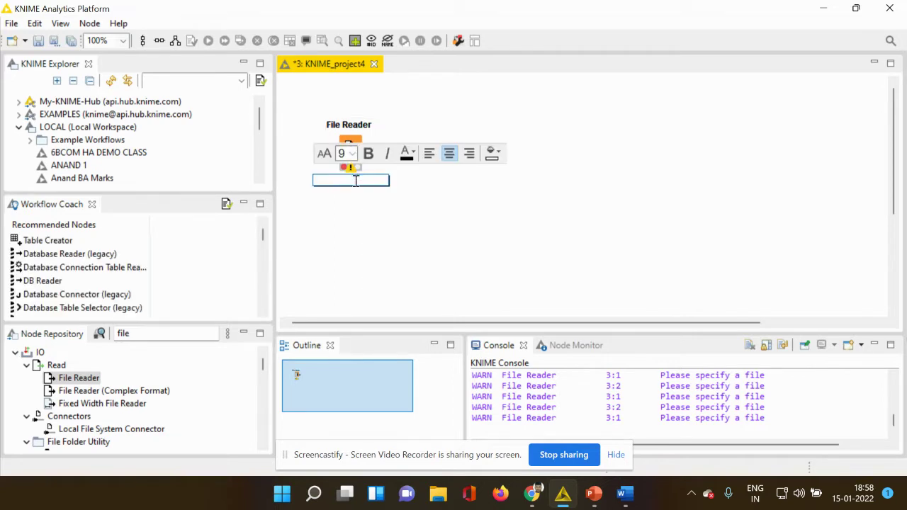
type("Pre 1995")
left_click(382, 219)
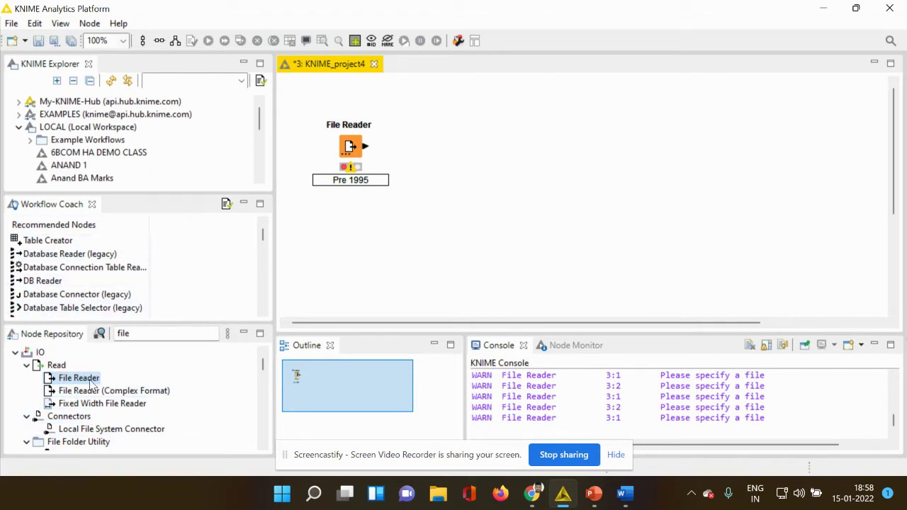
Add a second File Reader below the first and label it 'Post 1995'
left_click_drag(65, 379, 348, 240)
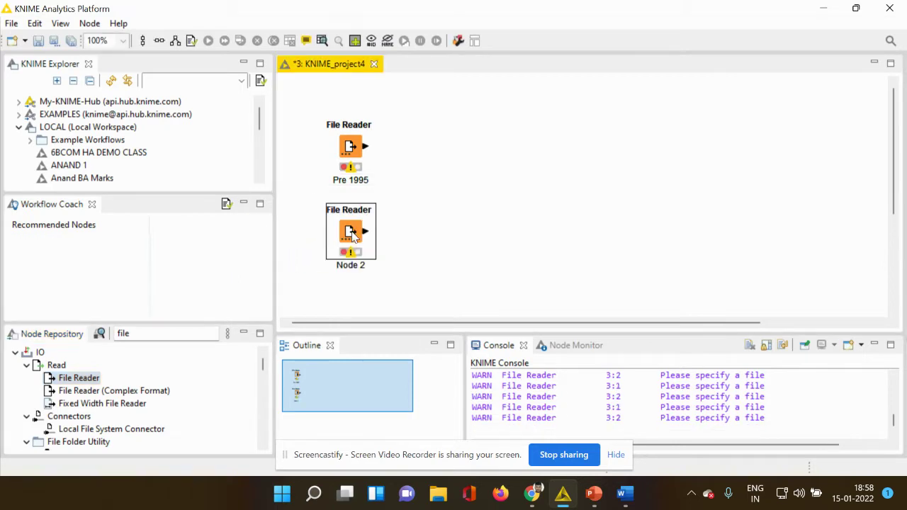
left_click(467, 251)
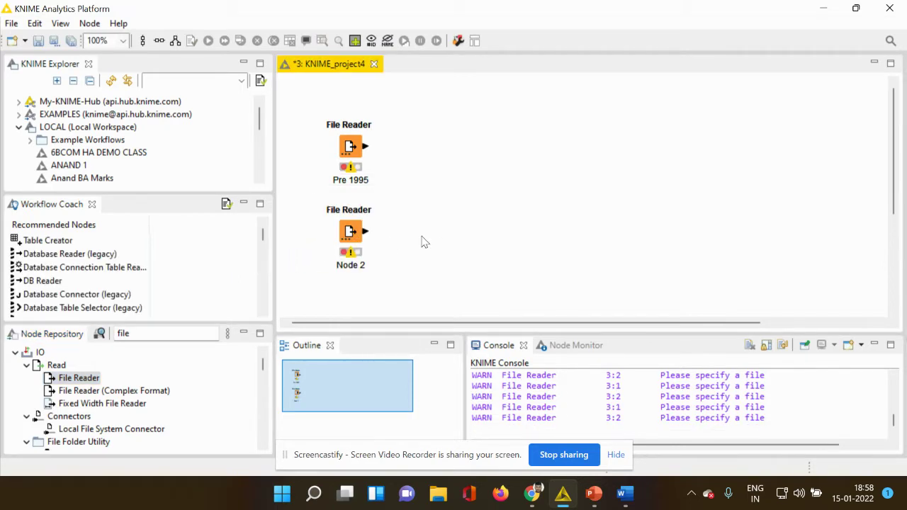
right_click(362, 228)
left_click(348, 283)
left_click(343, 266)
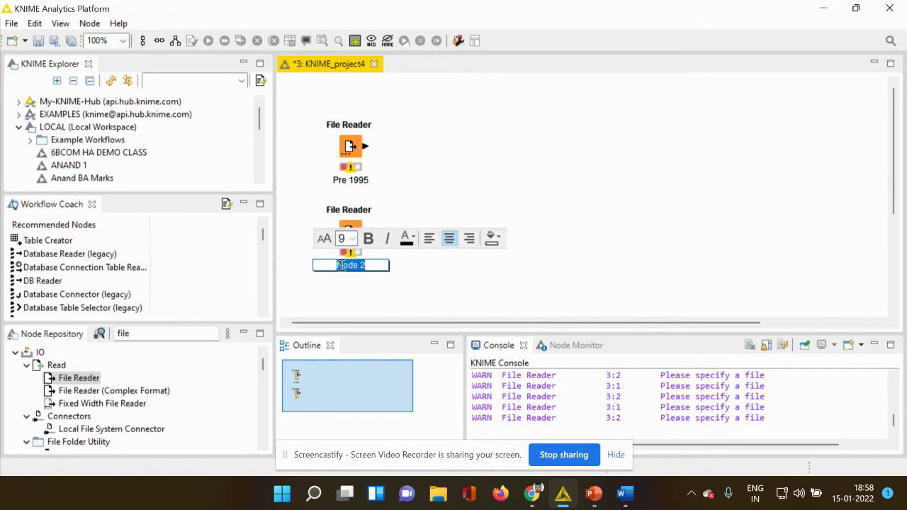
type("Post 1995")
left_click(466, 170)
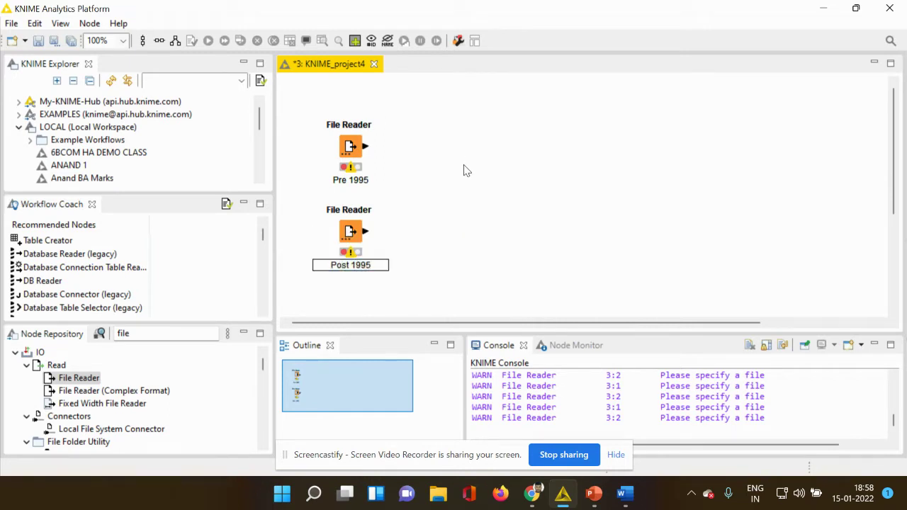
right_click(348, 155)
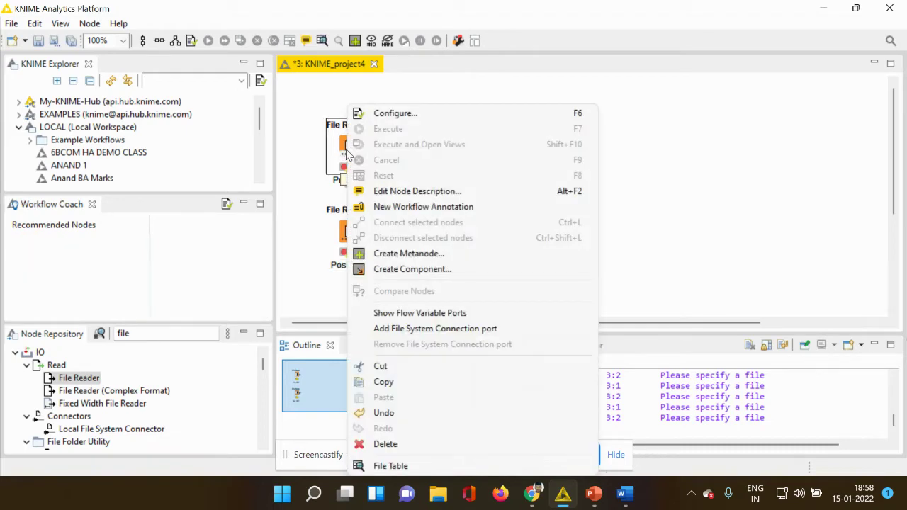
Point the Pre 1995 reader at CONCATINATE/Concatinate 1.csv and save its settings
left_click(403, 115)
left_click(658, 140)
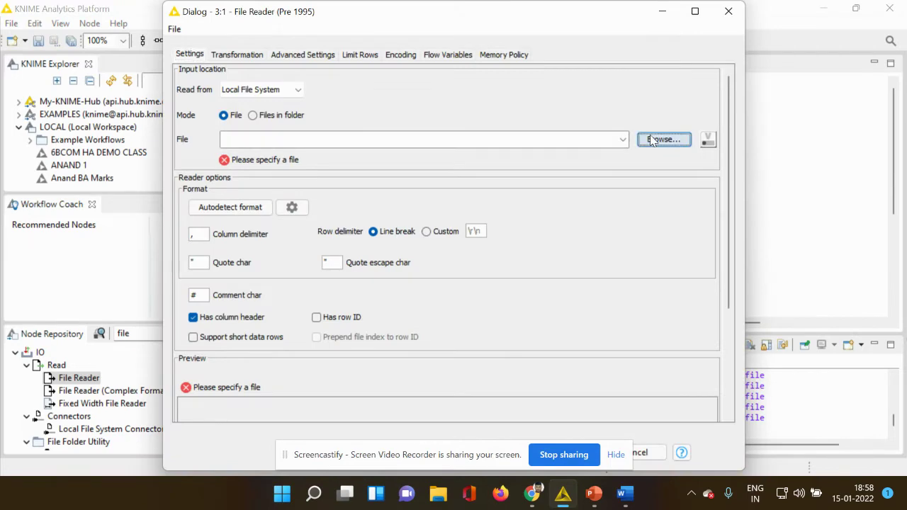
double_click(506, 236)
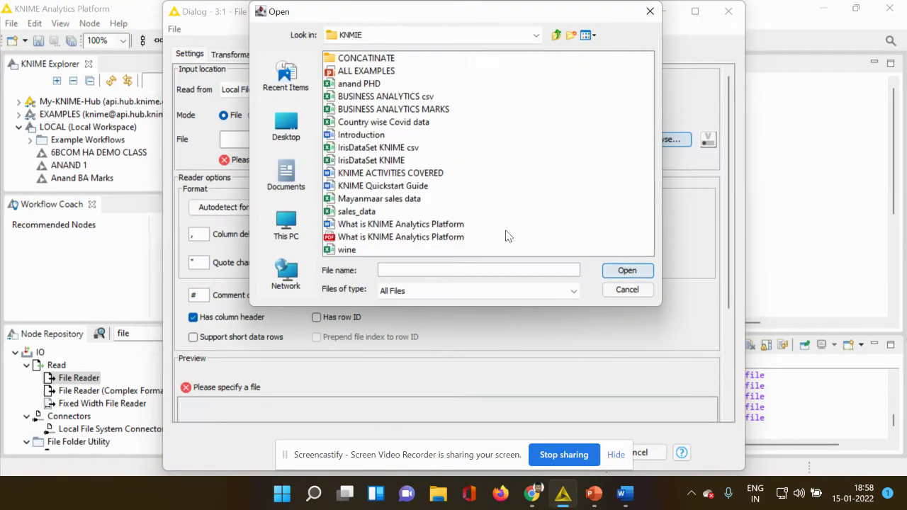
left_click(370, 63)
double_click(370, 63)
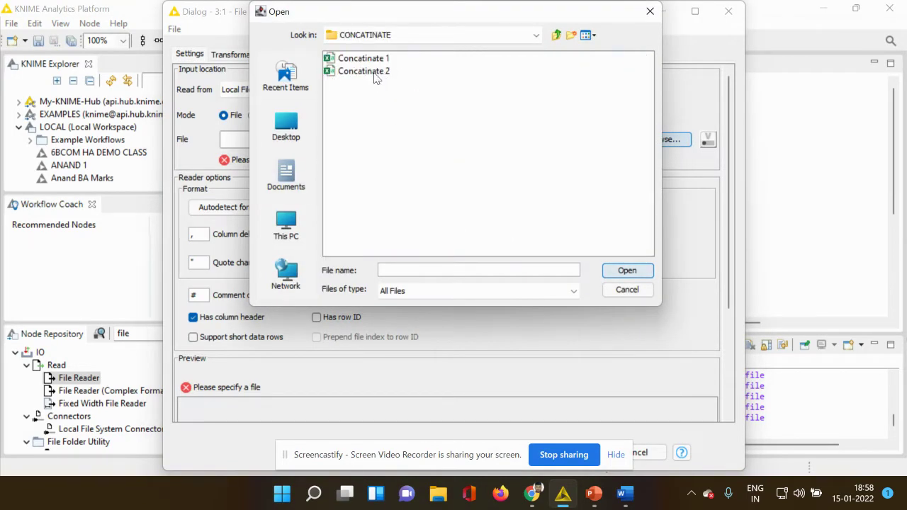
double_click(369, 60)
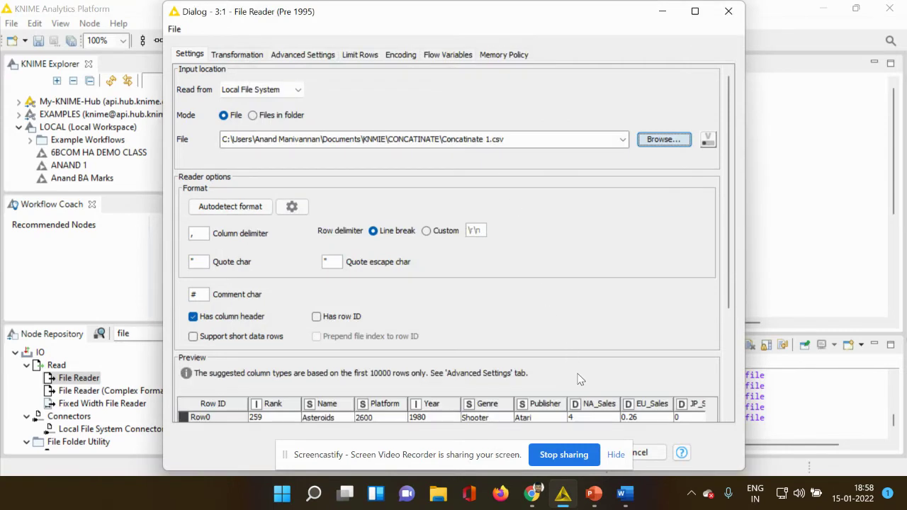
left_click_drag(504, 450, 266, 449)
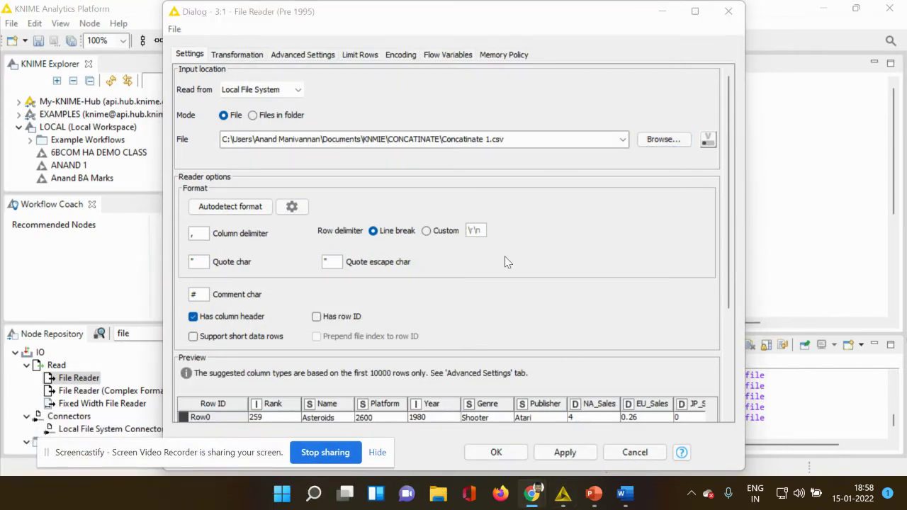
left_click(582, 452)
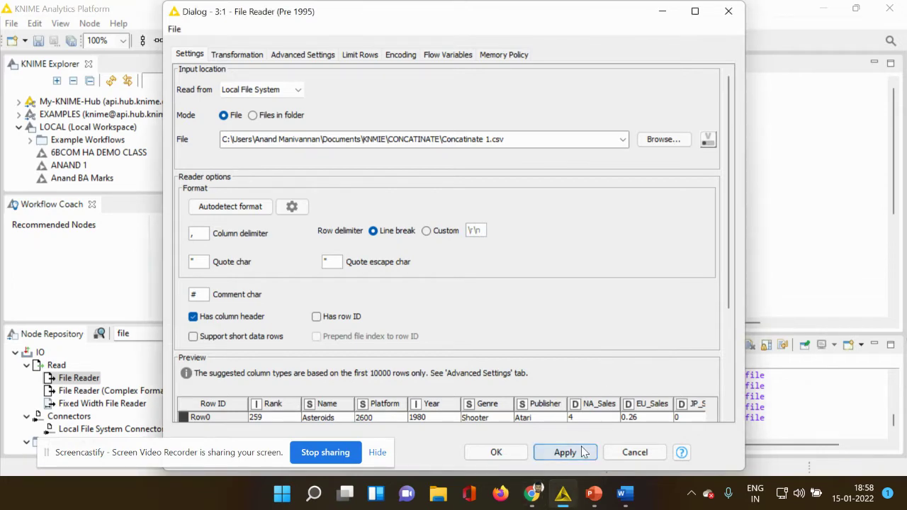
left_click(505, 455)
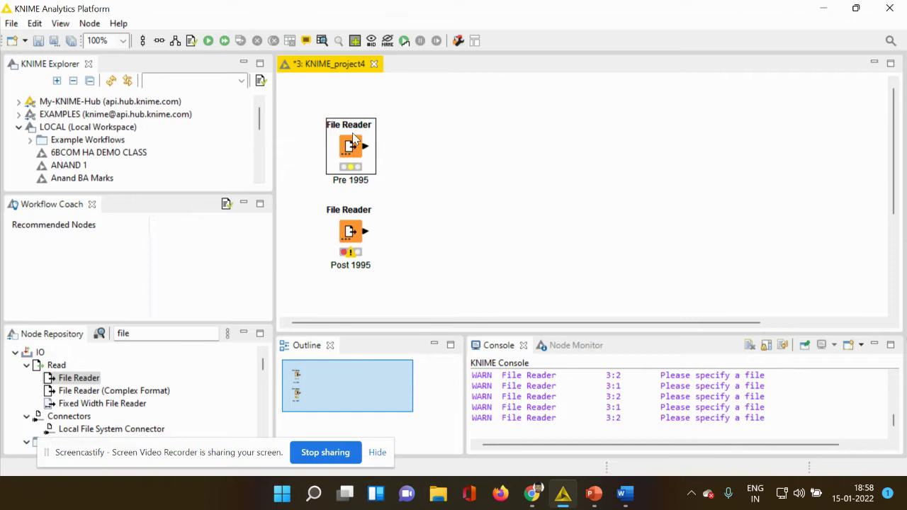
right_click(355, 138)
Execute Pre 1995 and review its 486-row, 11-column table of 1980–1994 games
left_click(362, 130)
right_click(363, 153)
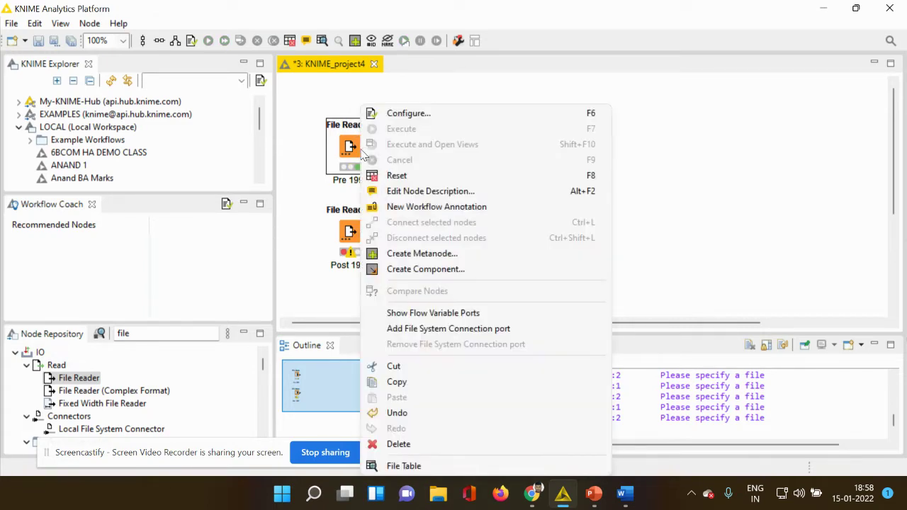
left_click(412, 466)
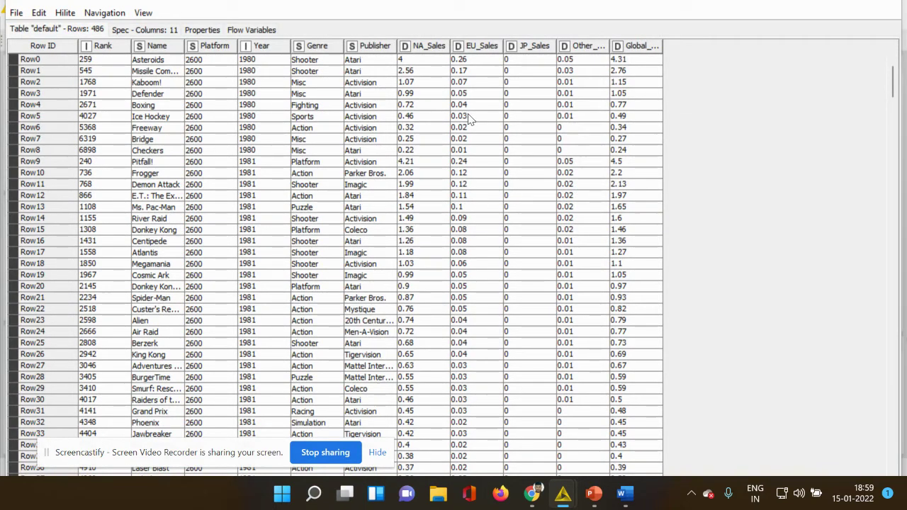
scroll(466, 135, "down", 2)
scroll(466, 135, "up", 2)
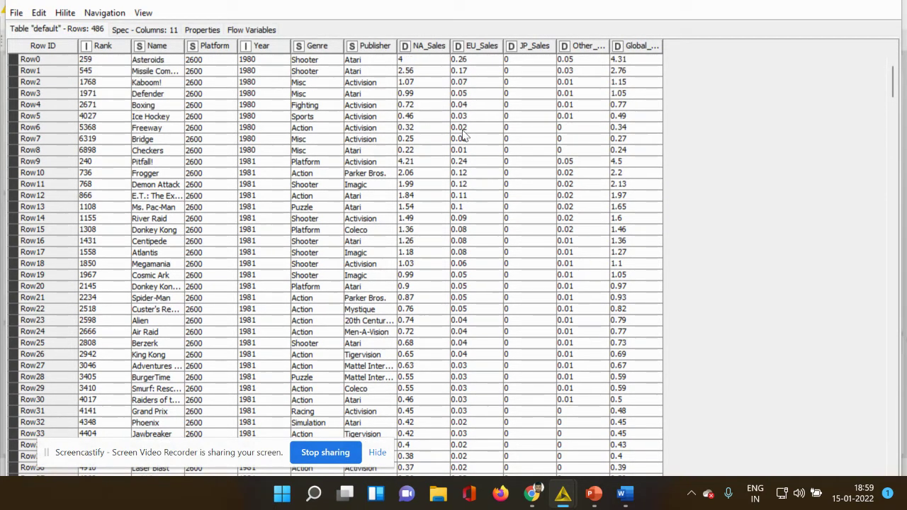
scroll(466, 135, "down", 6)
scroll(465, 135, "down", 20)
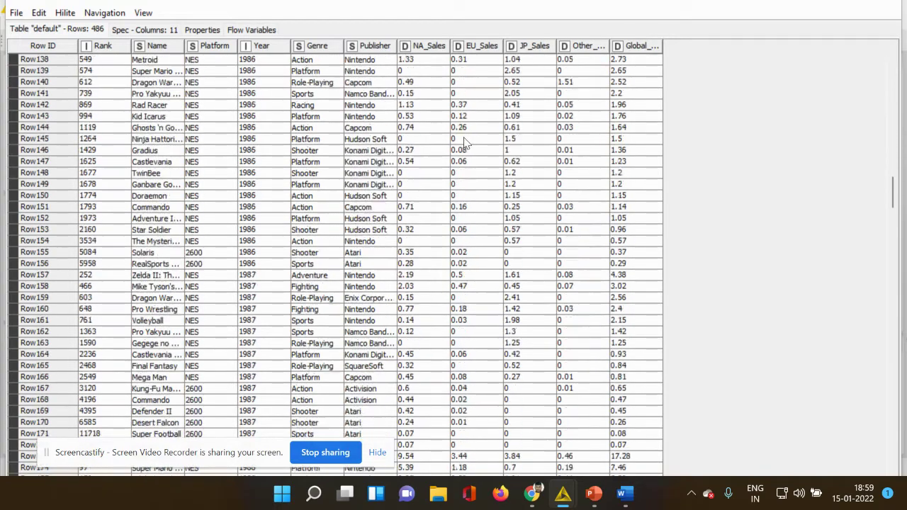
scroll(466, 140, "down", 20)
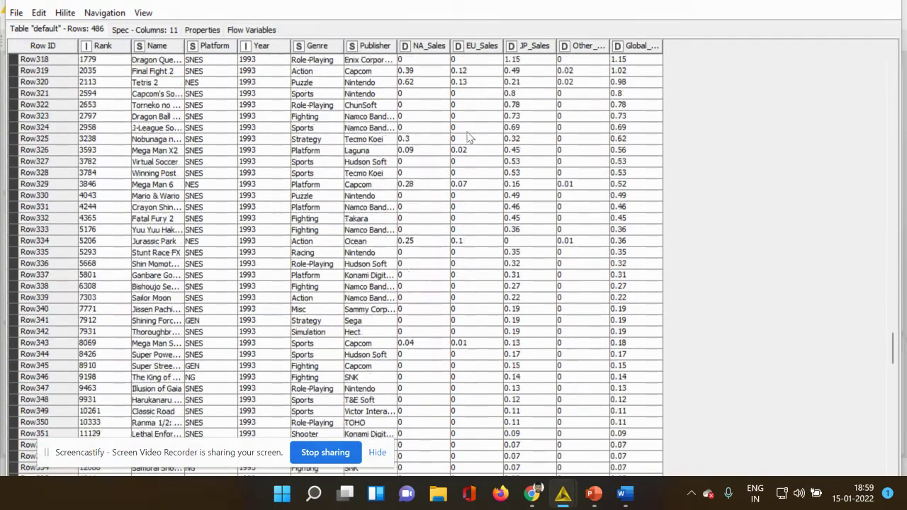
scroll(467, 129, "down", 20)
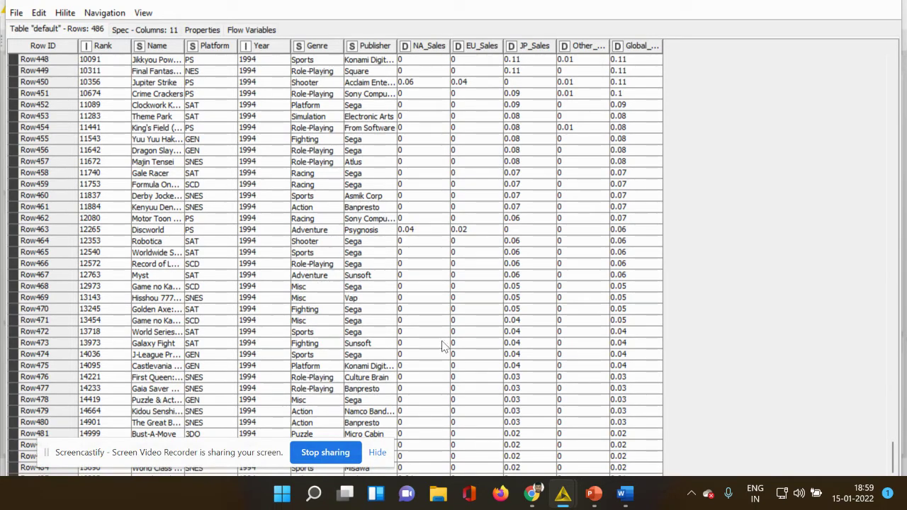
left_click(890, 4)
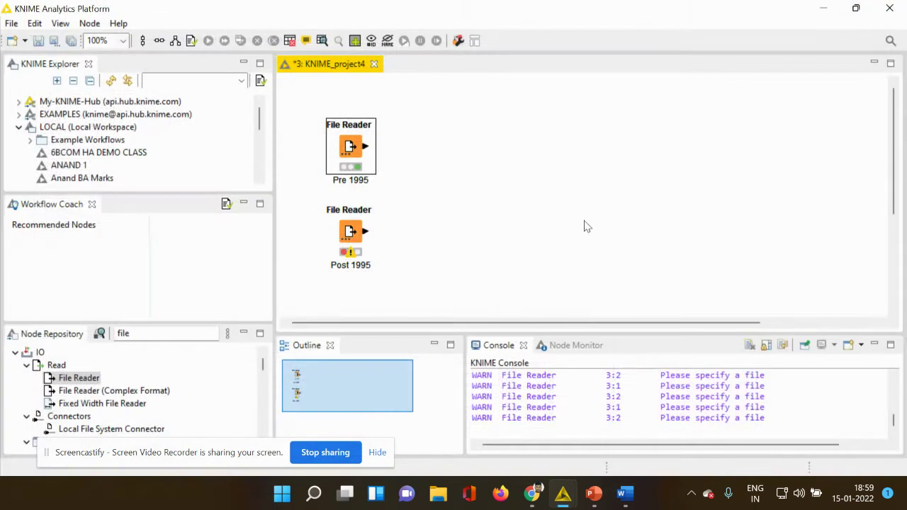
Point the Post 1995 reader at KNMIE > CONCATINATE > Concatinate 2.csv and save it
right_click(344, 241)
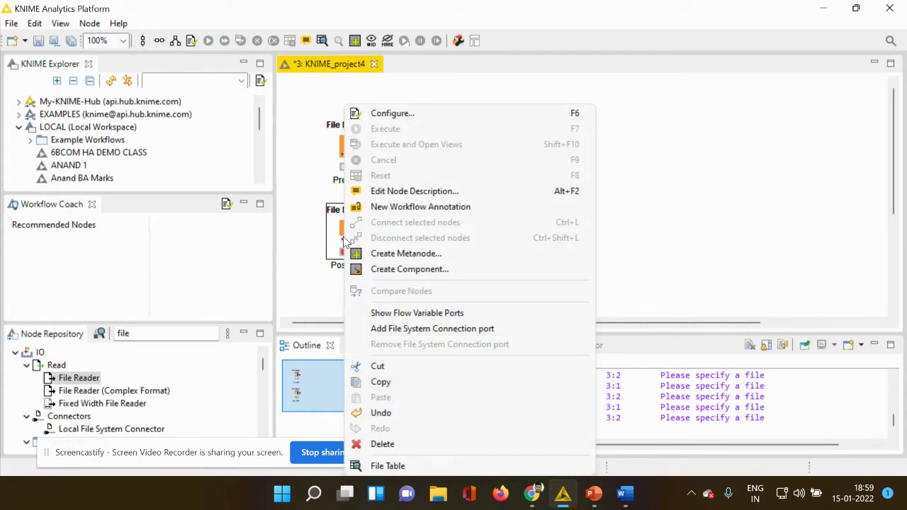
left_click(383, 113)
left_click(666, 140)
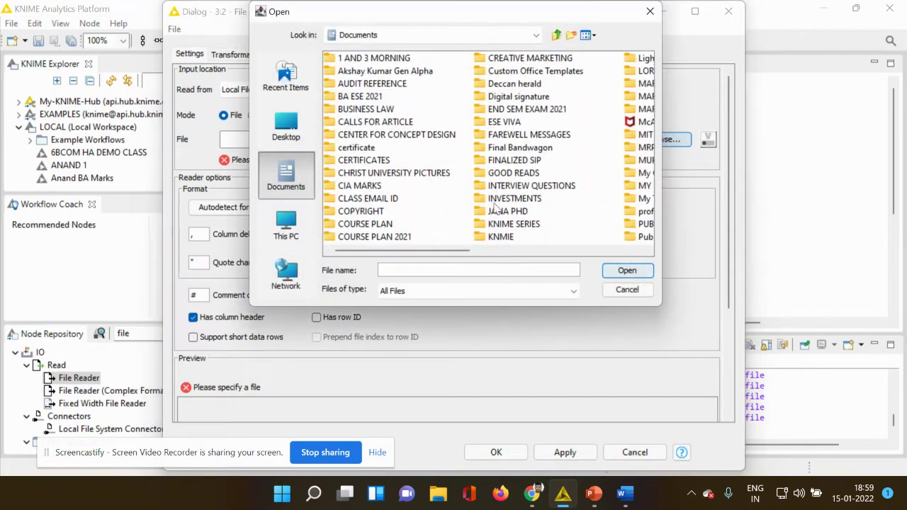
double_click(500, 237)
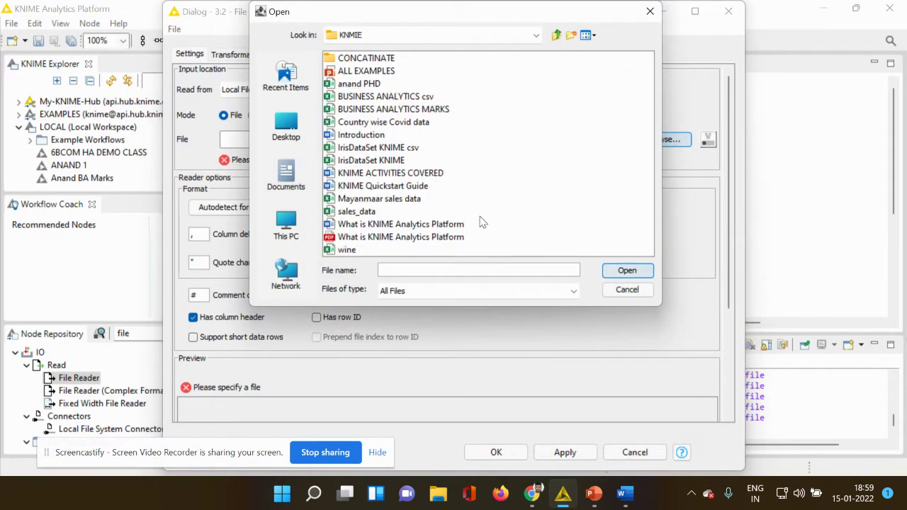
double_click(394, 59)
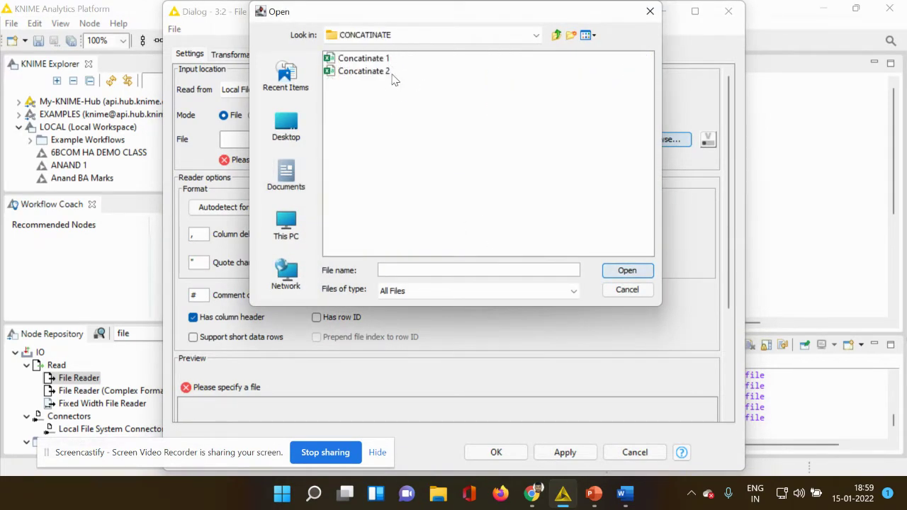
left_click(394, 77)
left_click(628, 270)
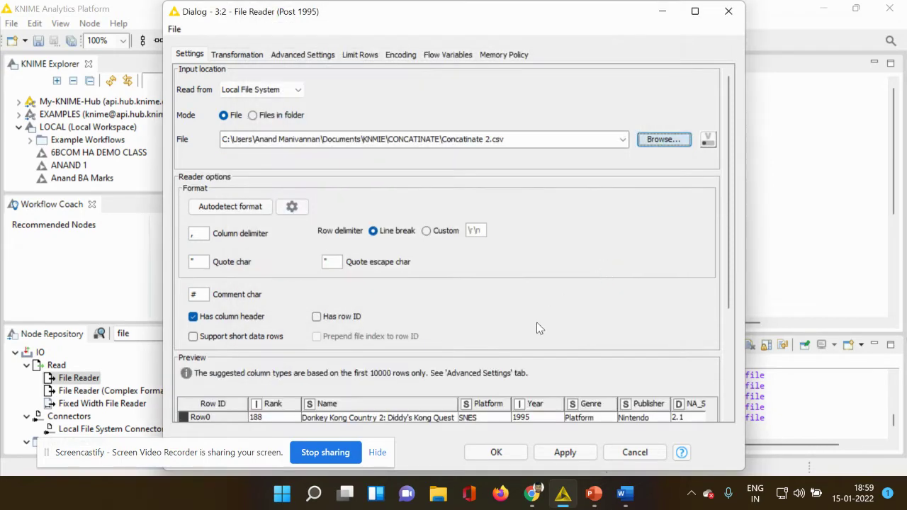
left_click(505, 458)
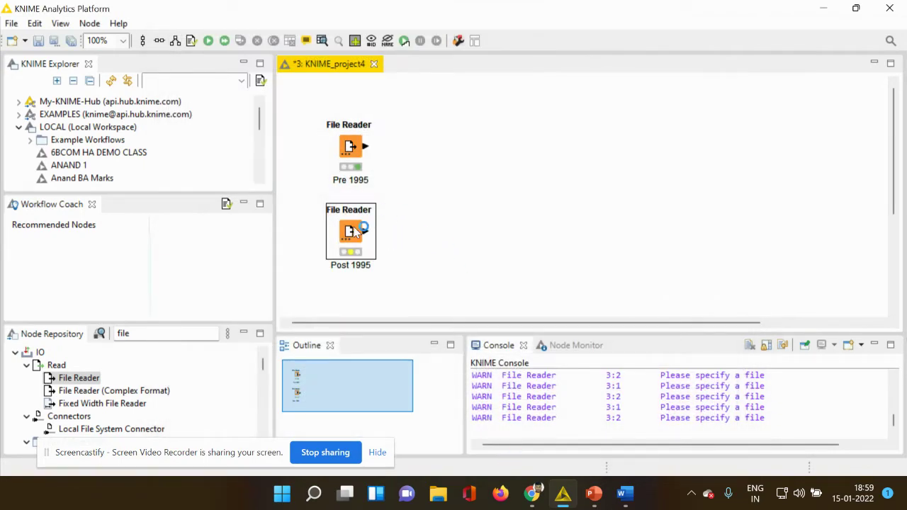
right_click(358, 233)
Execute Post 1995 and review its 1837-row, 10-column table of 1995–2000 games
left_click(378, 129)
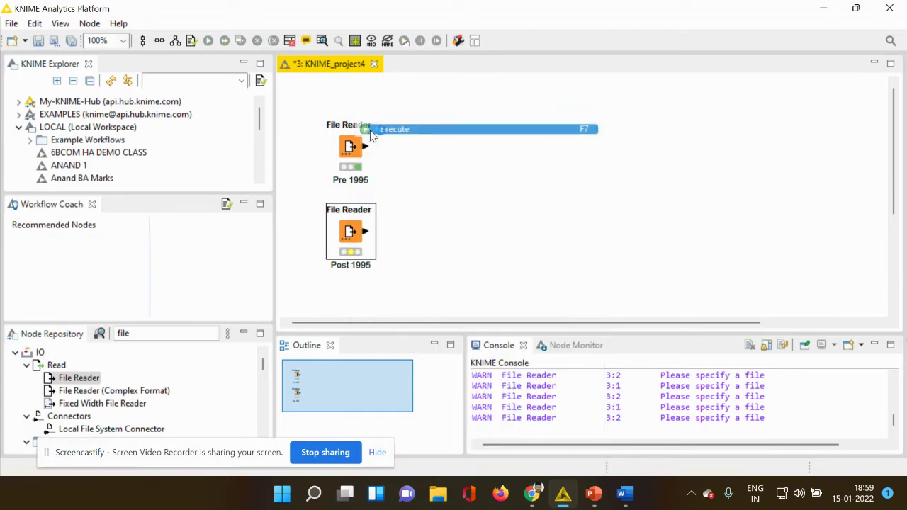
right_click(351, 231)
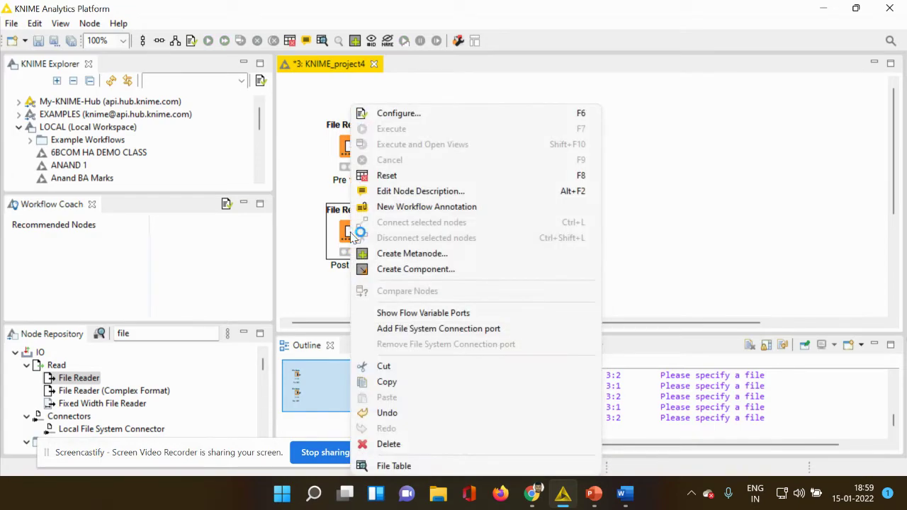
left_click(398, 466)
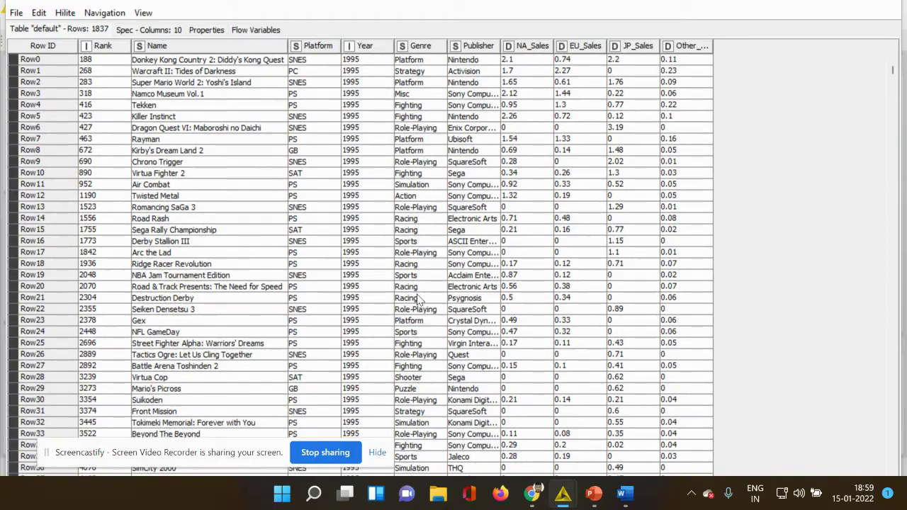
scroll(418, 301, "down", 1)
scroll(418, 302, "down", 20)
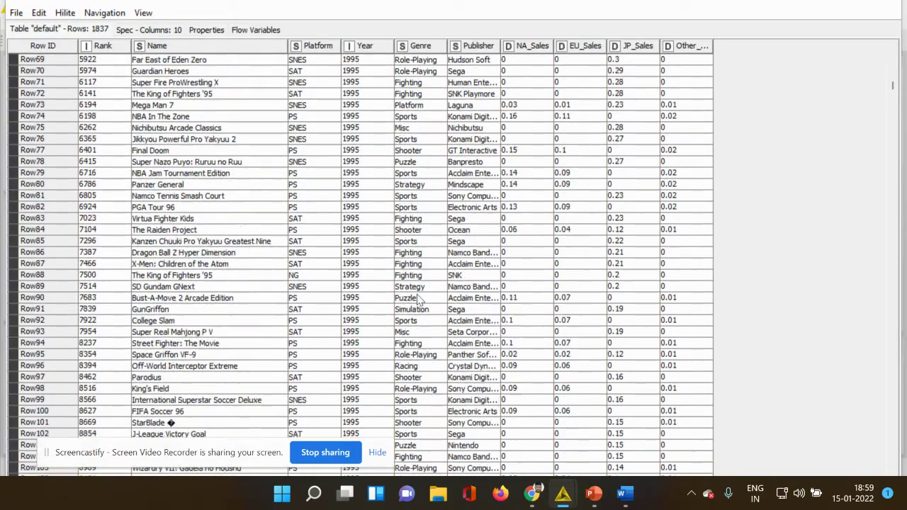
left_click_drag(893, 98, 891, 473)
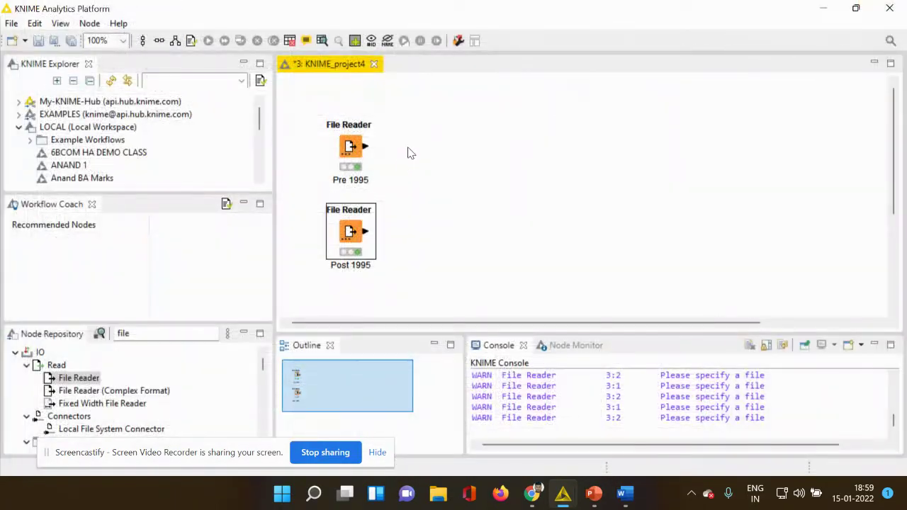
Search 'conc', place a Concatenate node right of the readers, and wire Pre 1995 into its upper input
left_click(399, 162)
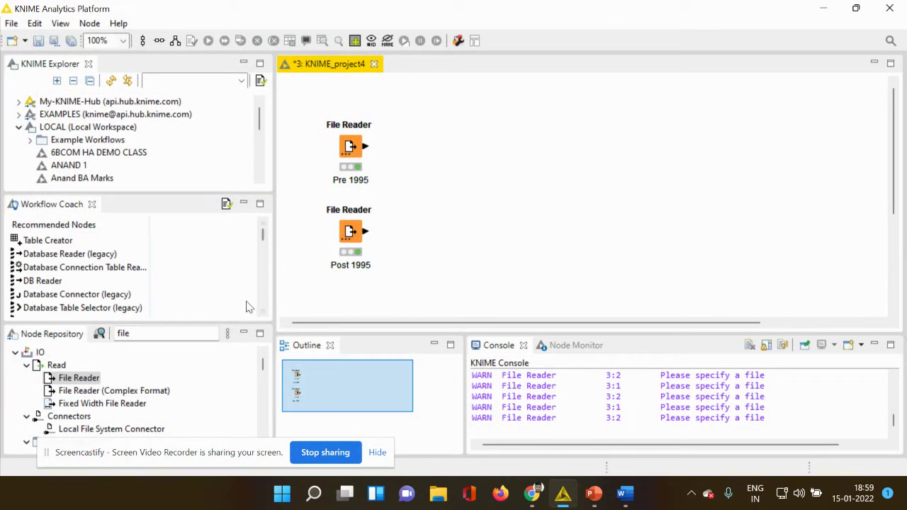
left_click(185, 333)
key("BackSpace")
key("BackSpace")
key("BackSpace")
key("BackSpace")
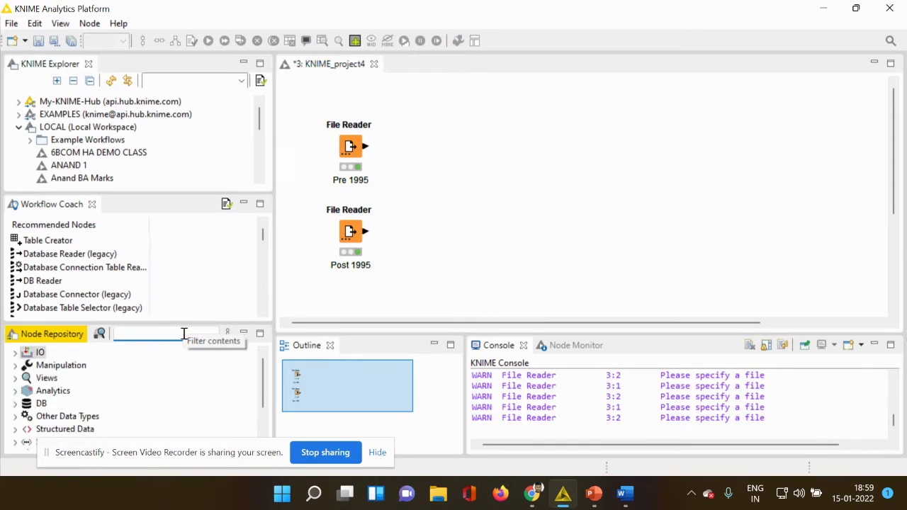
type("con")
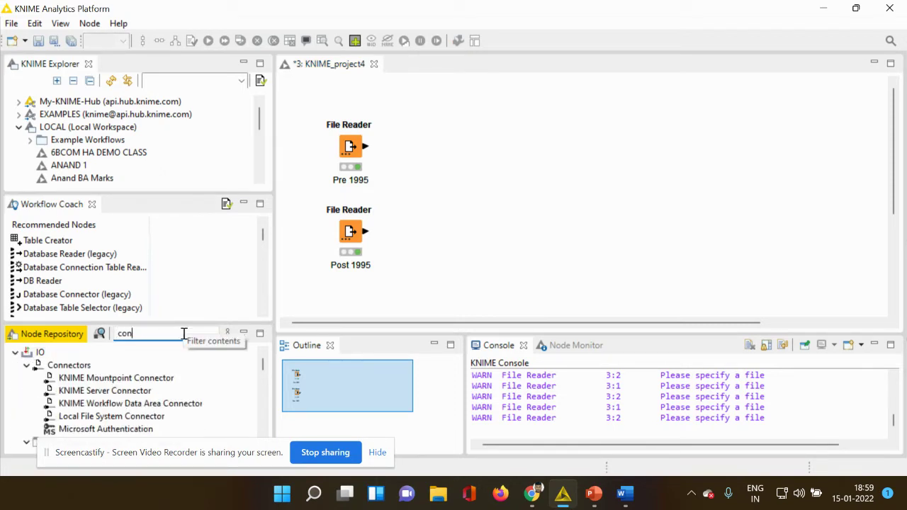
type("c")
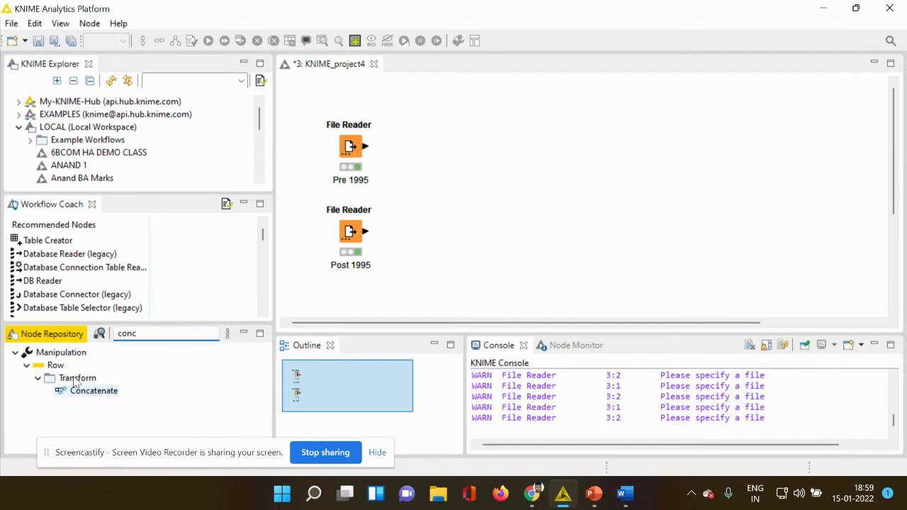
left_click_drag(88, 392, 387, 163)
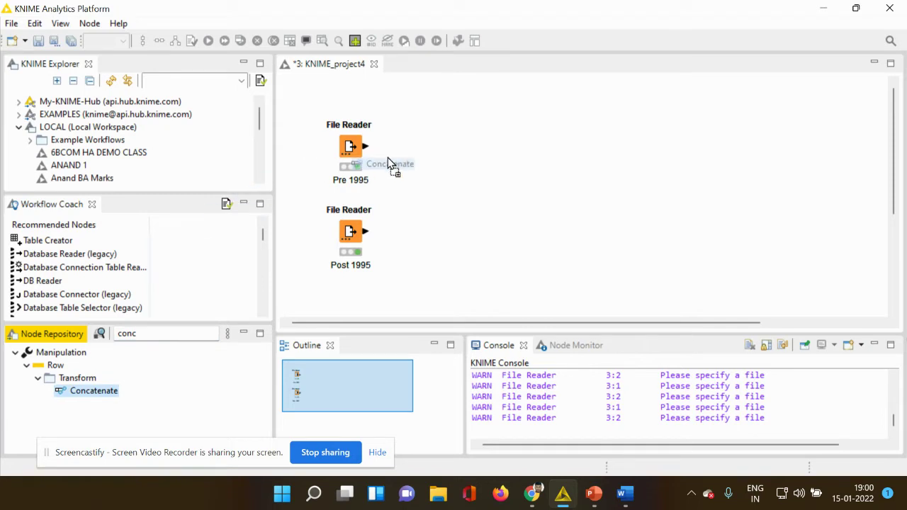
left_click_drag(436, 193, 453, 197)
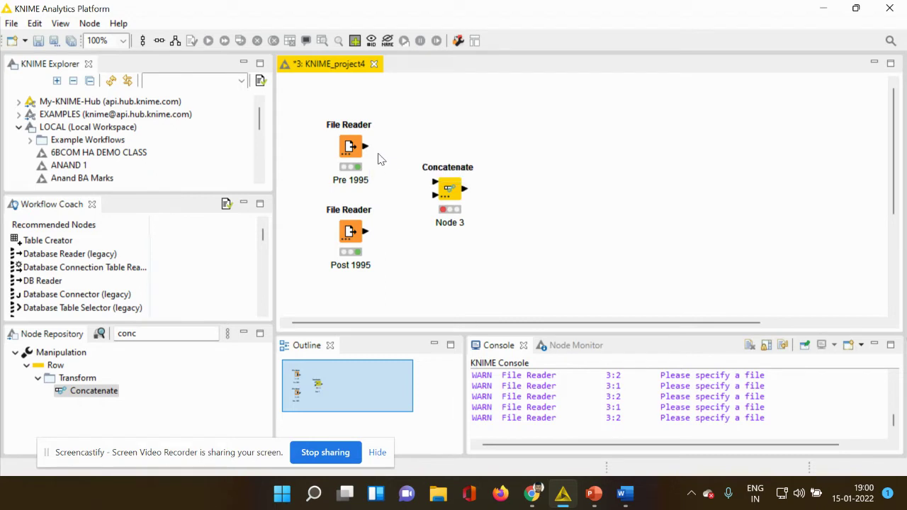
left_click_drag(366, 148, 440, 190)
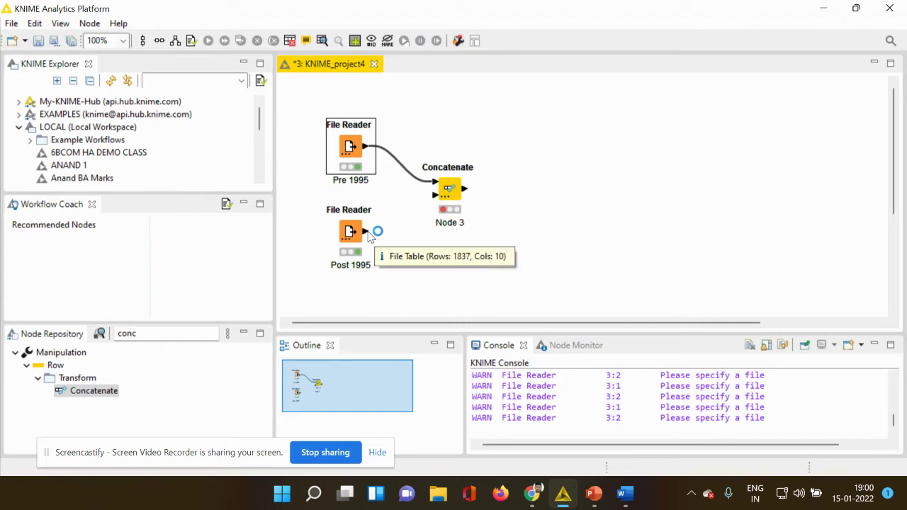
Wire Post 1995's output into the Concatenate node's lower input
left_click_drag(368, 231, 435, 199)
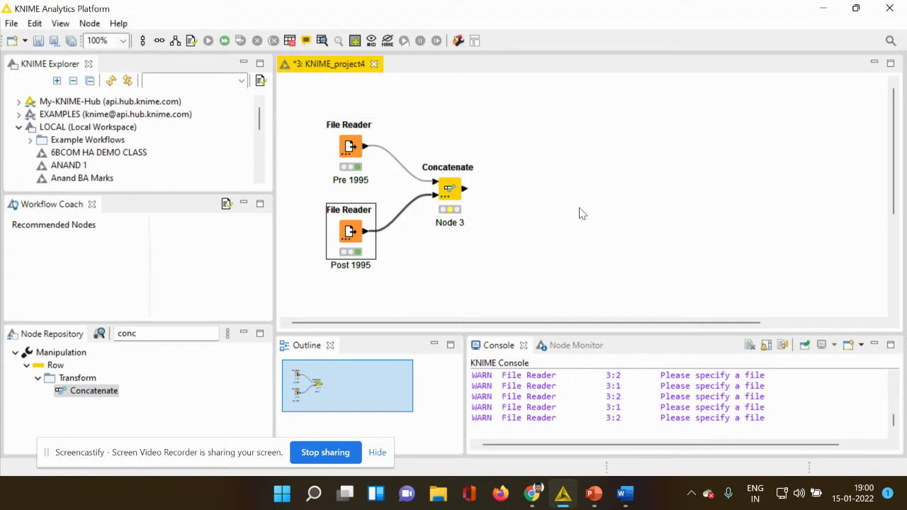
left_click(474, 192)
right_click(450, 191)
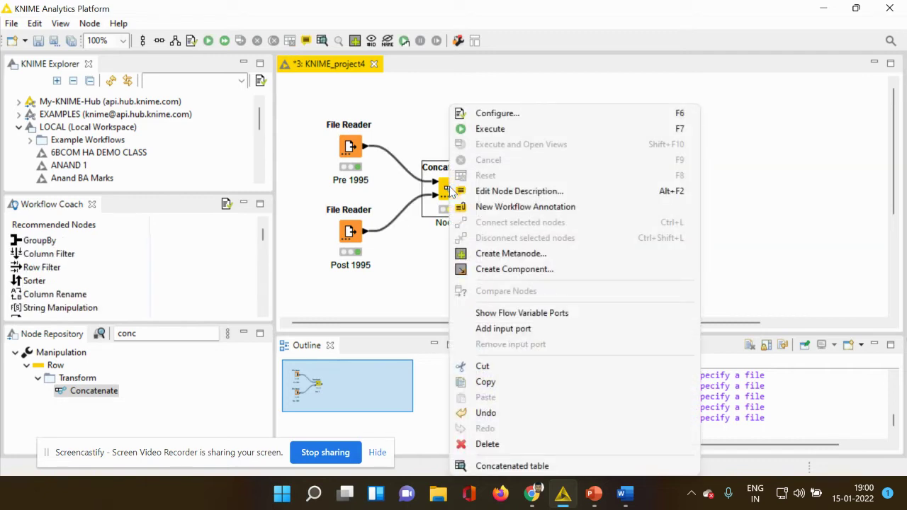
Save the Concatenate settings with the _dup row ID suffix and union of columns
left_click(494, 114)
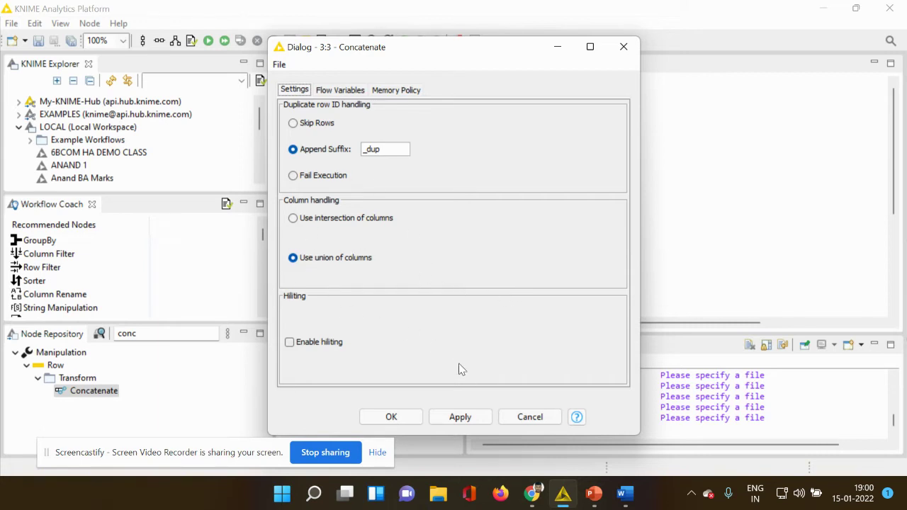
left_click(486, 418)
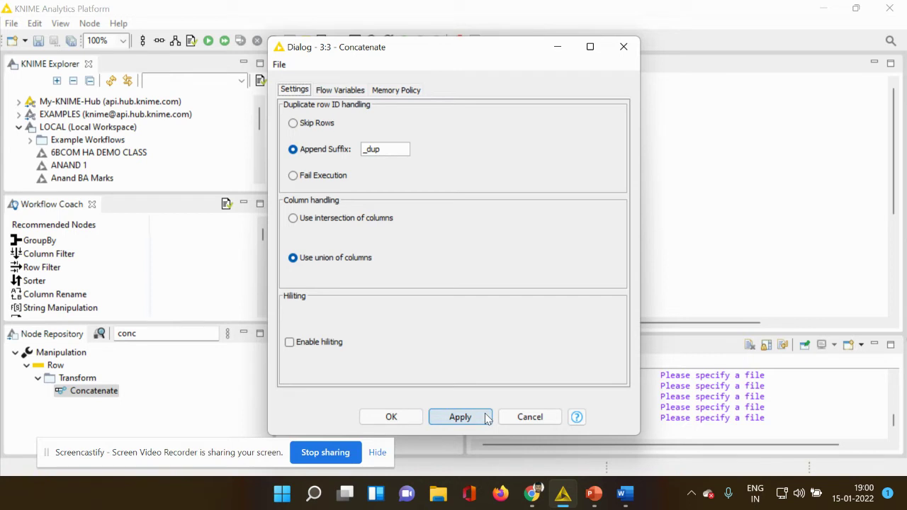
left_click(392, 418)
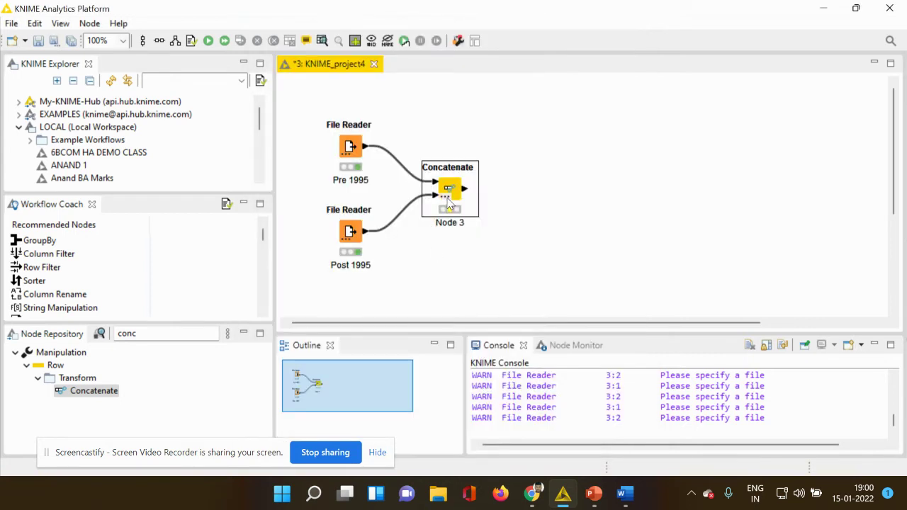
right_click(448, 203)
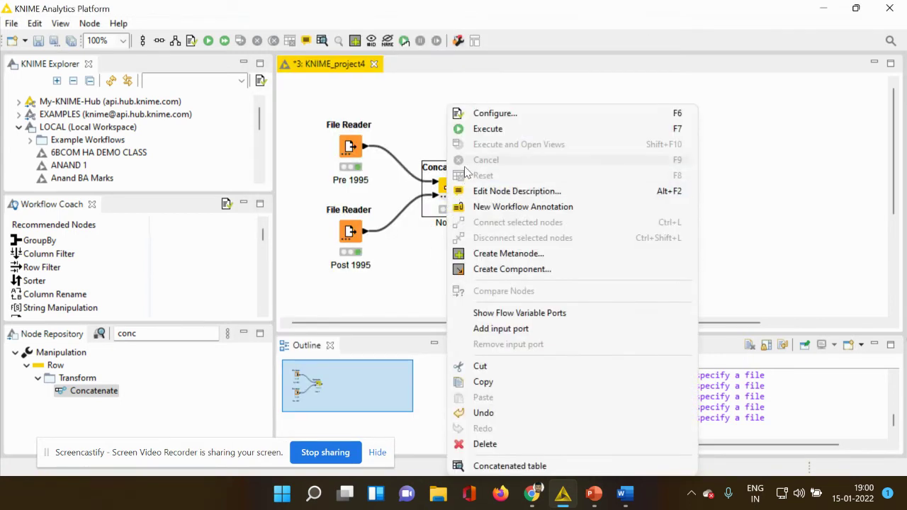
Execute the Concatenate node and review its 2323-row, 11-column merged table with _dup row IDs, then close it
left_click(471, 130)
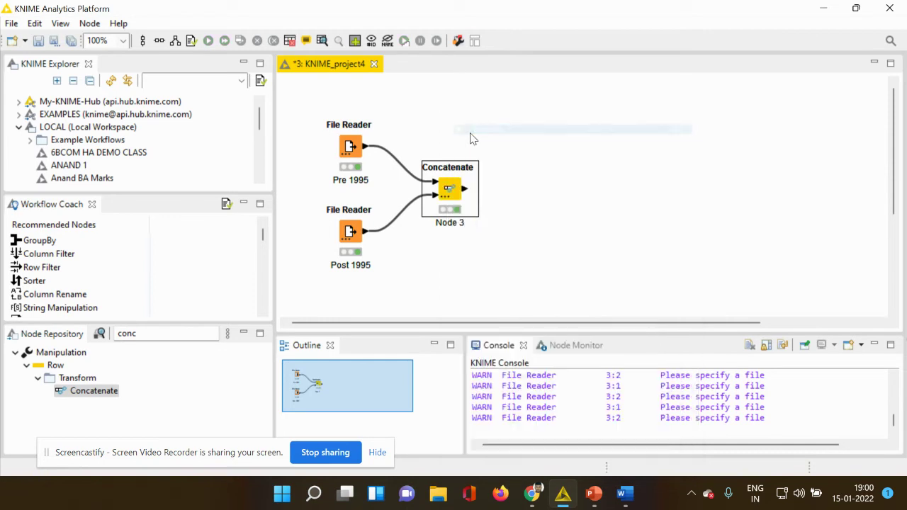
right_click(464, 184)
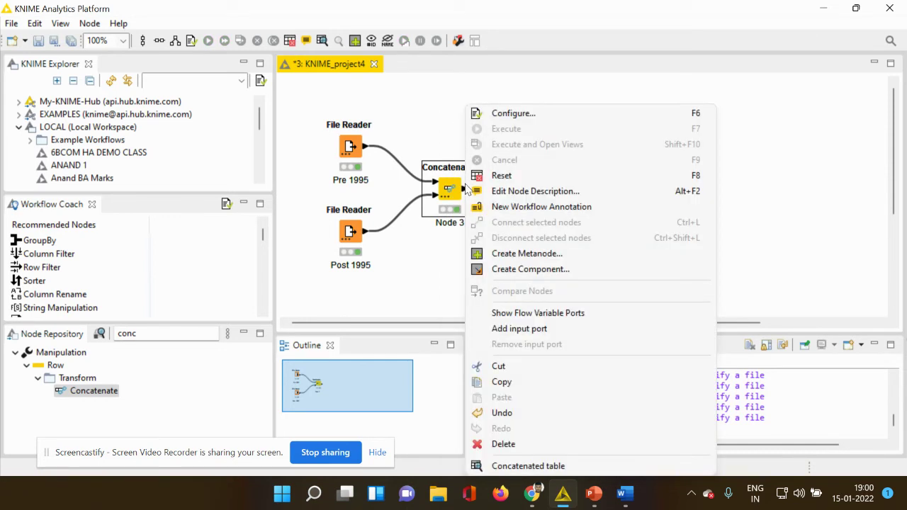
left_click(528, 466)
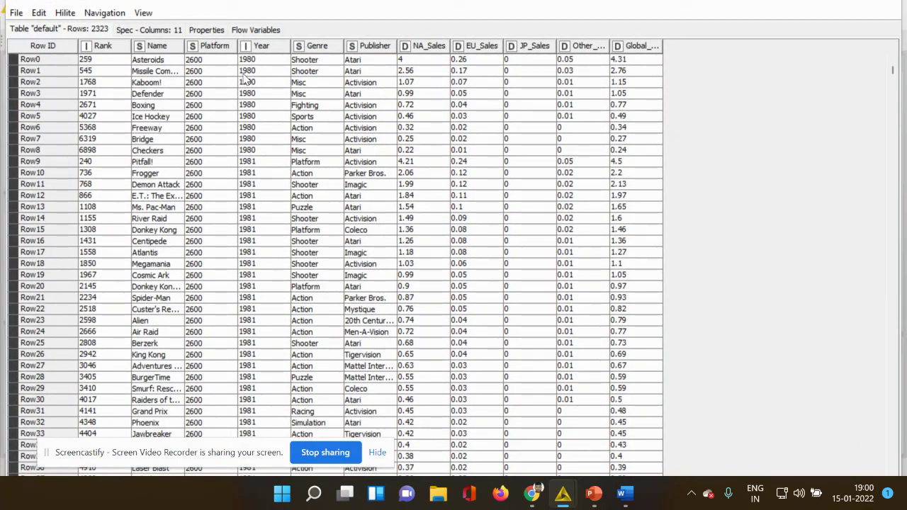
scroll(252, 74, "down", 16)
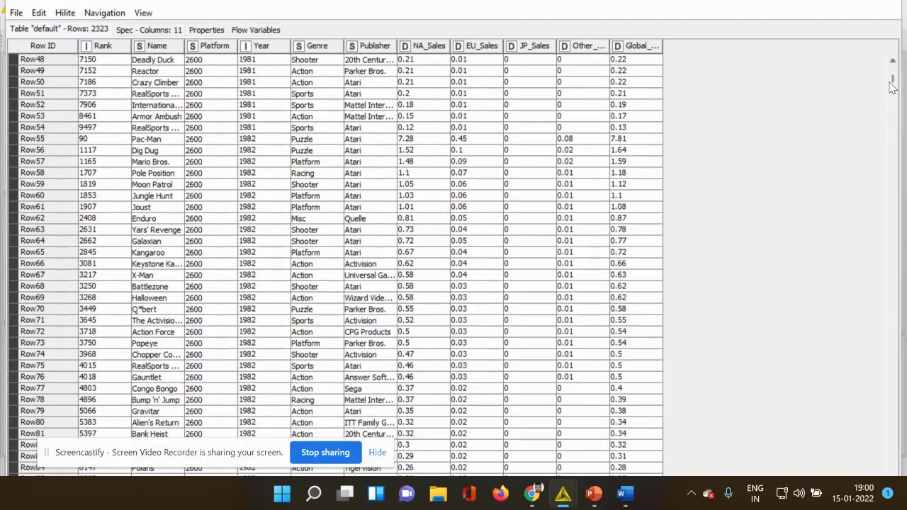
left_click_drag(892, 84, 893, 454)
left_click_drag(879, 484, 816, 63)
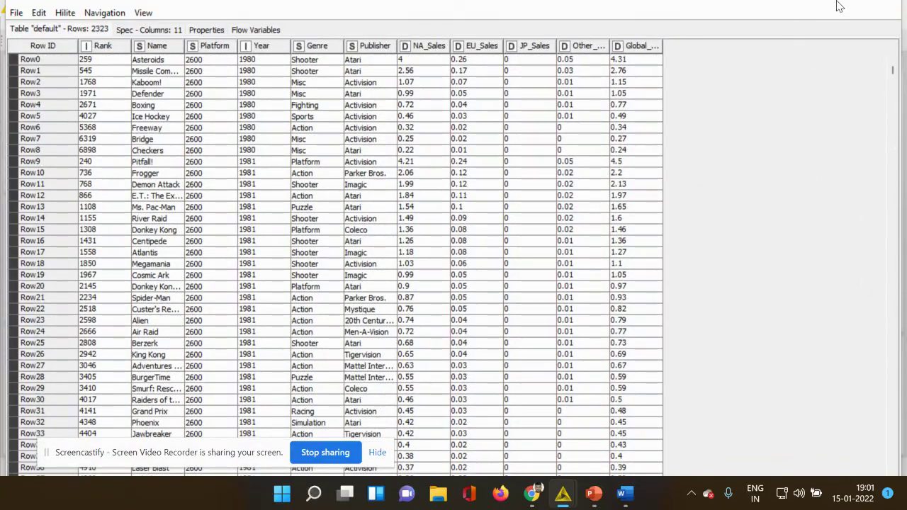
left_click(877, 6)
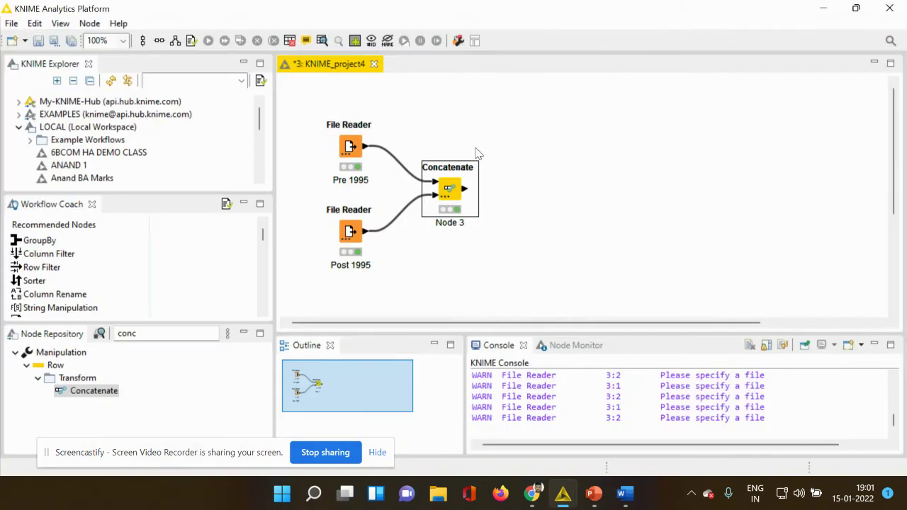